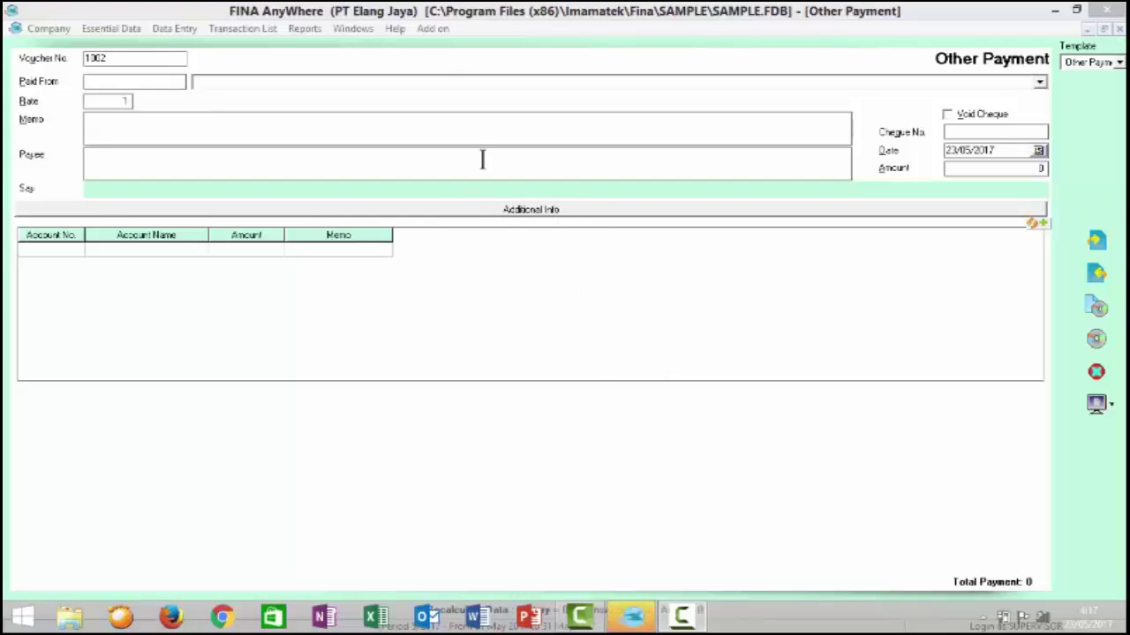
{"action": "left_click", "coordinate": [160, 28]}
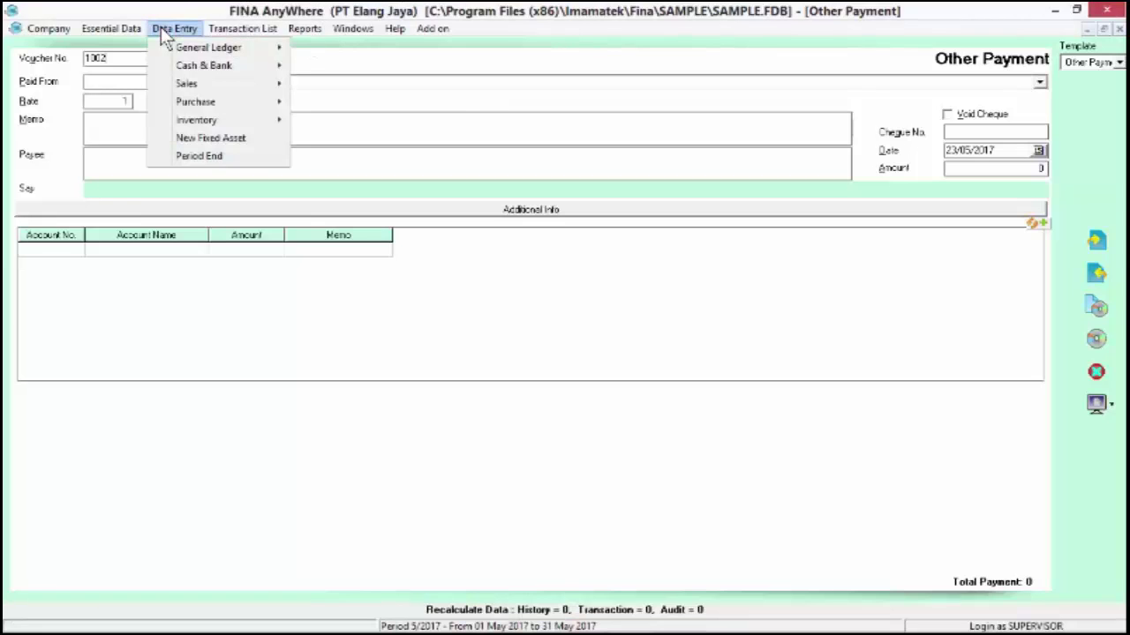
{"action": "mouse_move", "coordinate": [172, 71]}
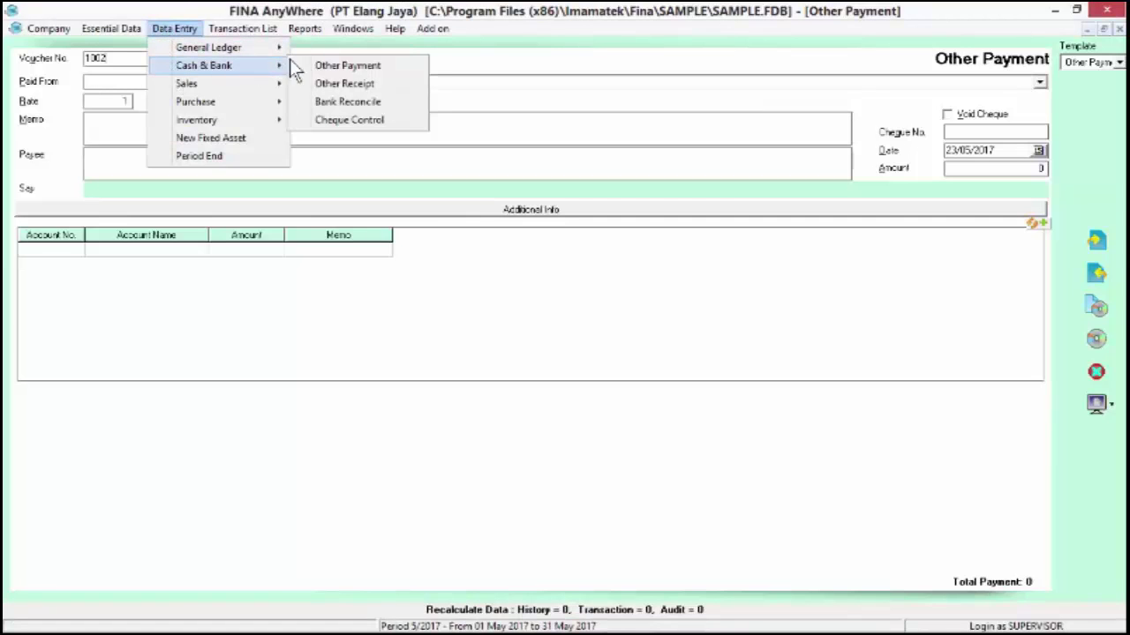
{"action": "left_click", "coordinate": [465, 66]}
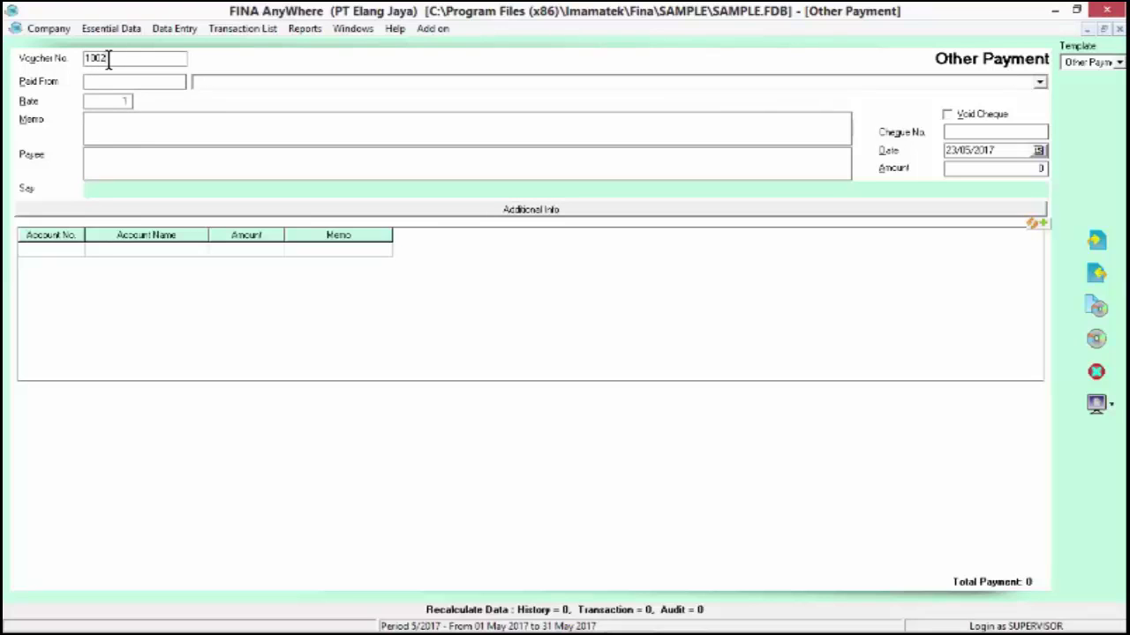
Append "sksksksk" to the existing voucher number of the payment
{"action": "type", "text": "aksjaksk"}
Try "skskksks" as the Paid From account code, and clear the entry
{"action": "left_click", "coordinate": [1039, 83]}
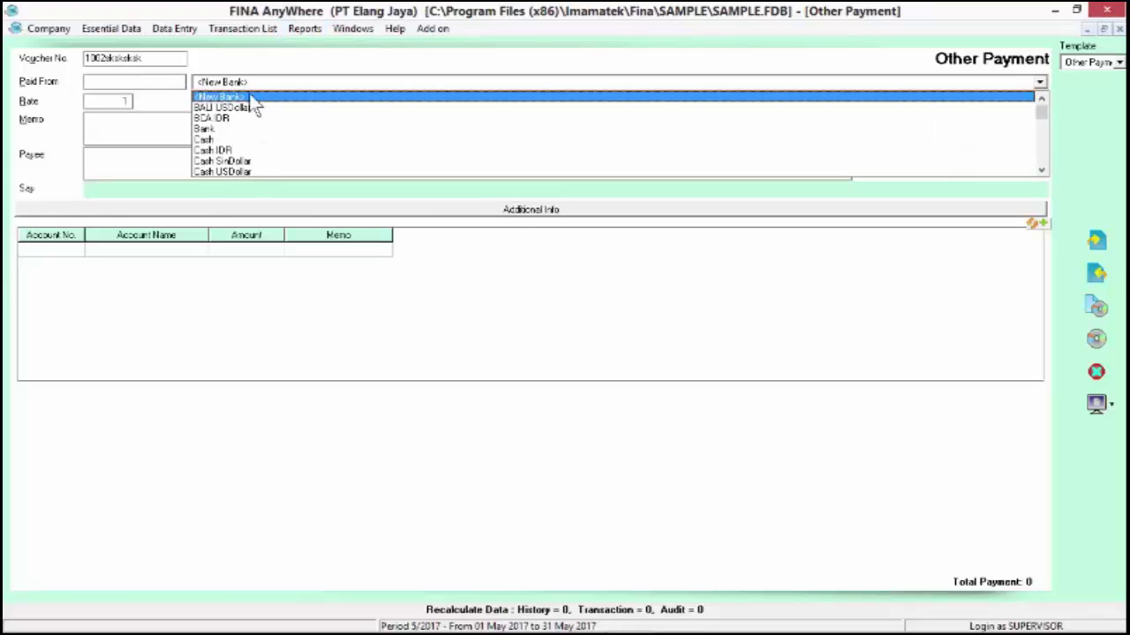
{"action": "left_click", "coordinate": [167, 77]}
{"action": "type", "text": "sk"}
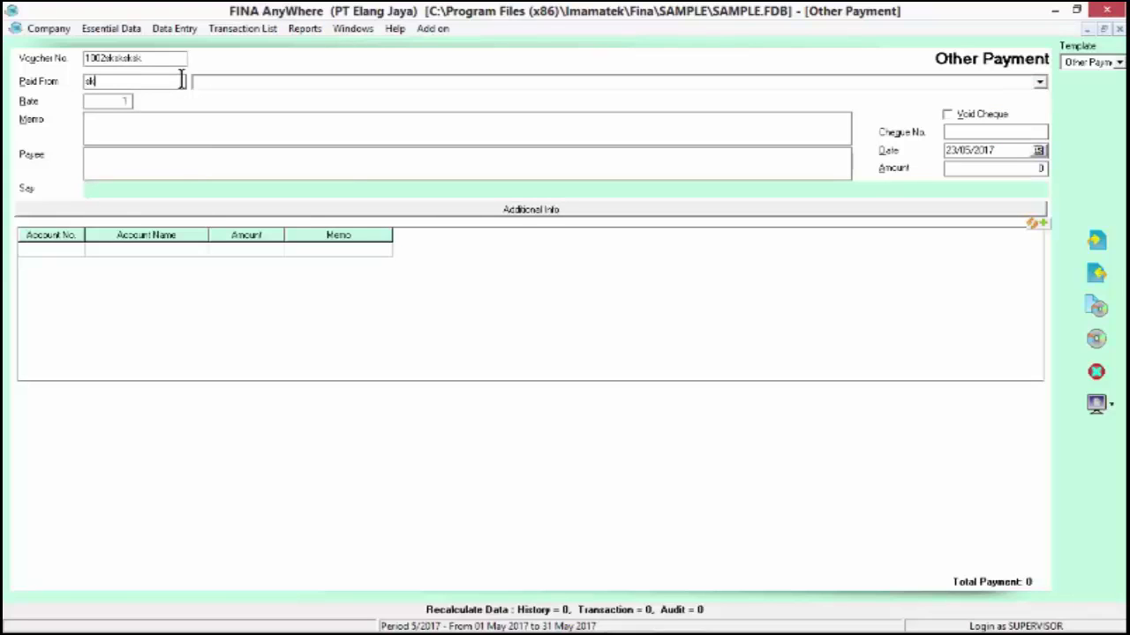
{"action": "type", "text": "skksks"}
{"action": "key", "text": "Return"}
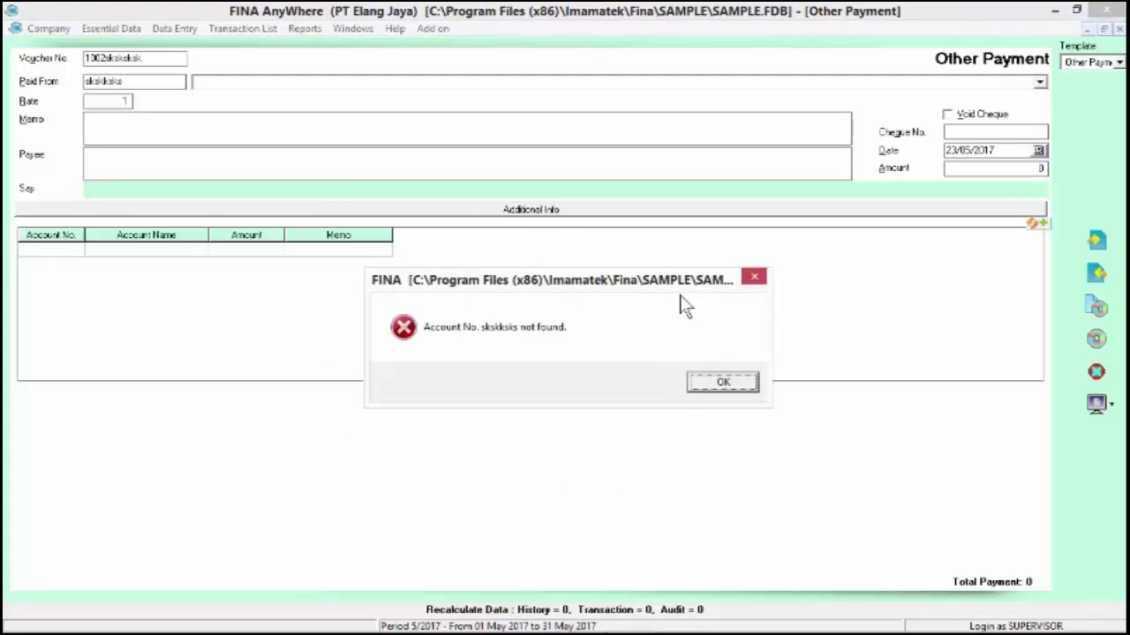
{"action": "left_click", "coordinate": [753, 279]}
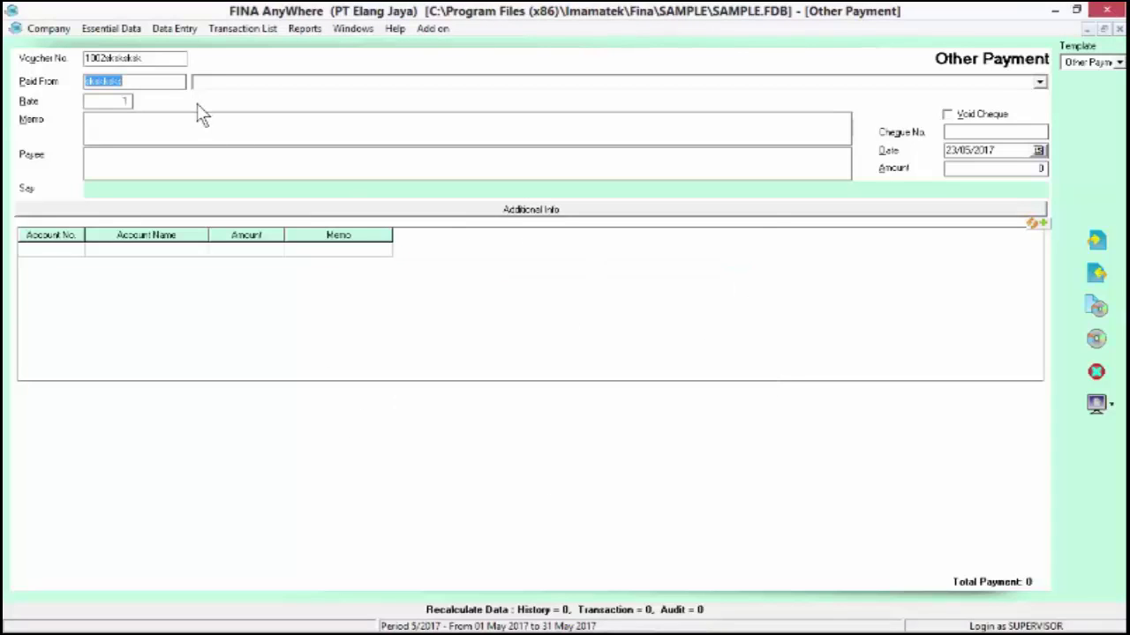
{"action": "key", "text": "BackSpace"}
Set the Paid From account to BCA IDR
{"action": "left_click", "coordinate": [1039, 81]}
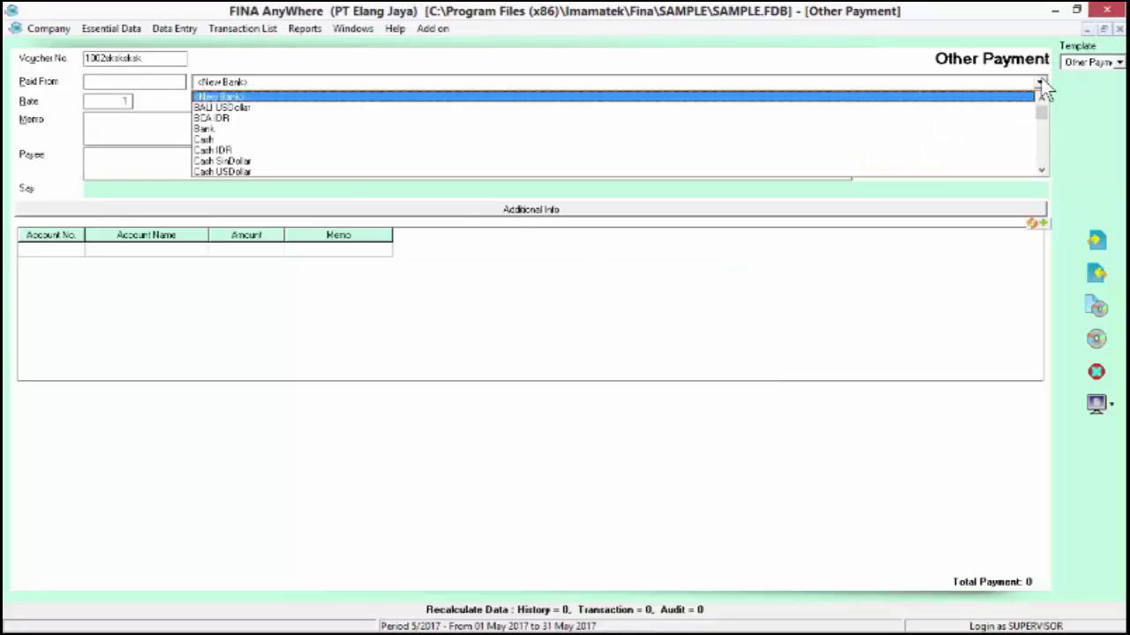
{"action": "left_click", "coordinate": [220, 119]}
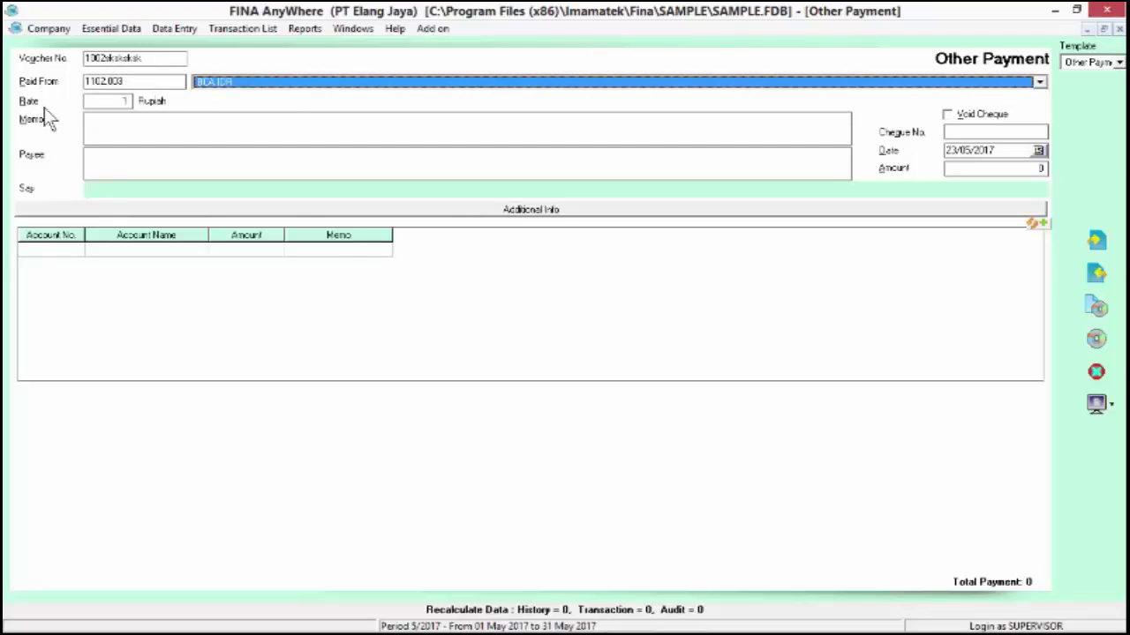
{"action": "left_click", "coordinate": [110, 124]}
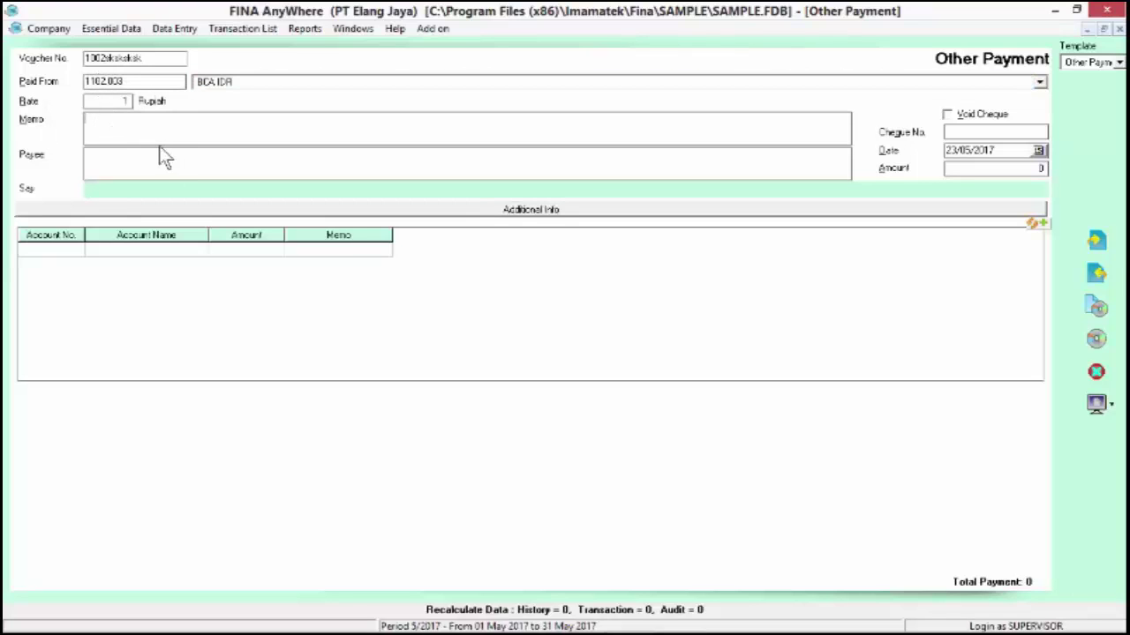
{"action": "type", "text": "sksksksk1515151515"}
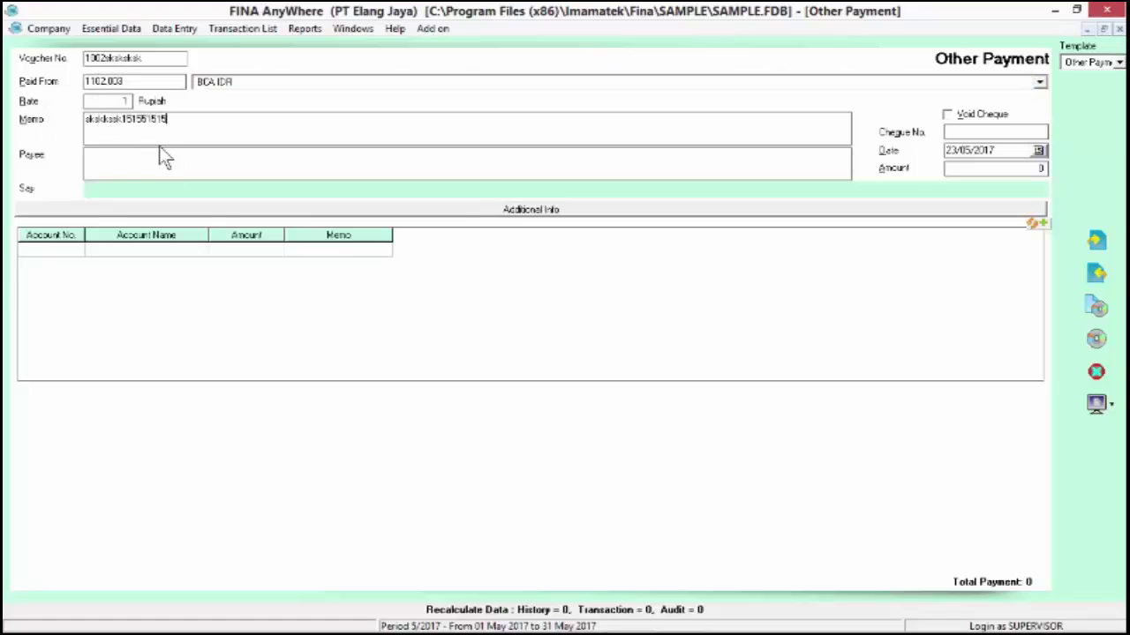
{"action": "type", "text": "155151"}
{"action": "type", "text": "aksksakksksk"}
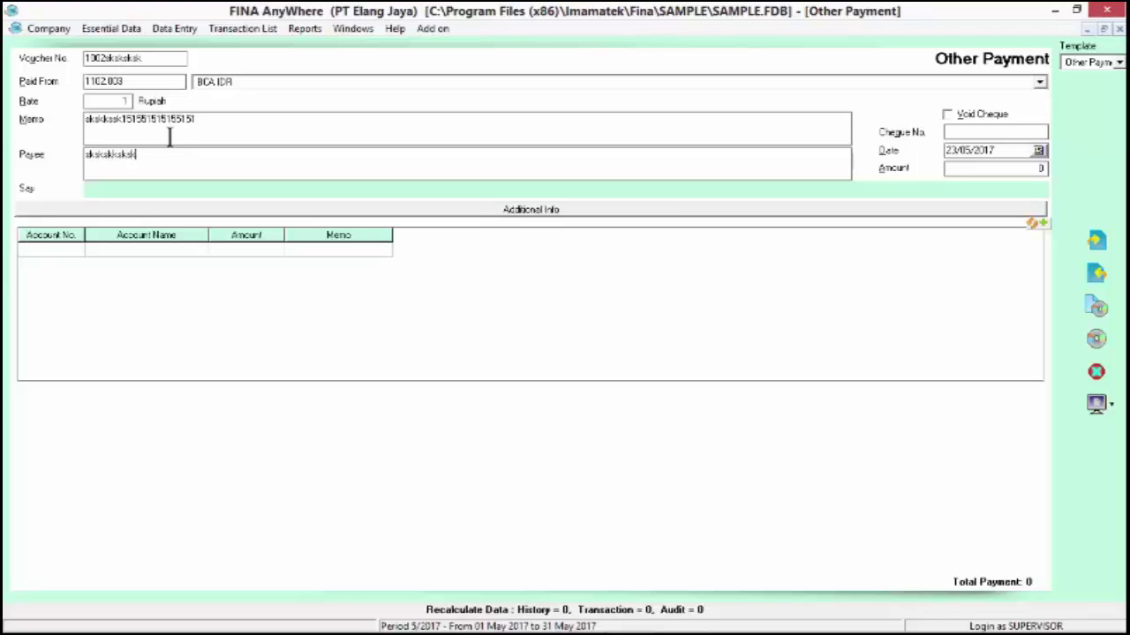
{"action": "type", "text": "4545454554"}
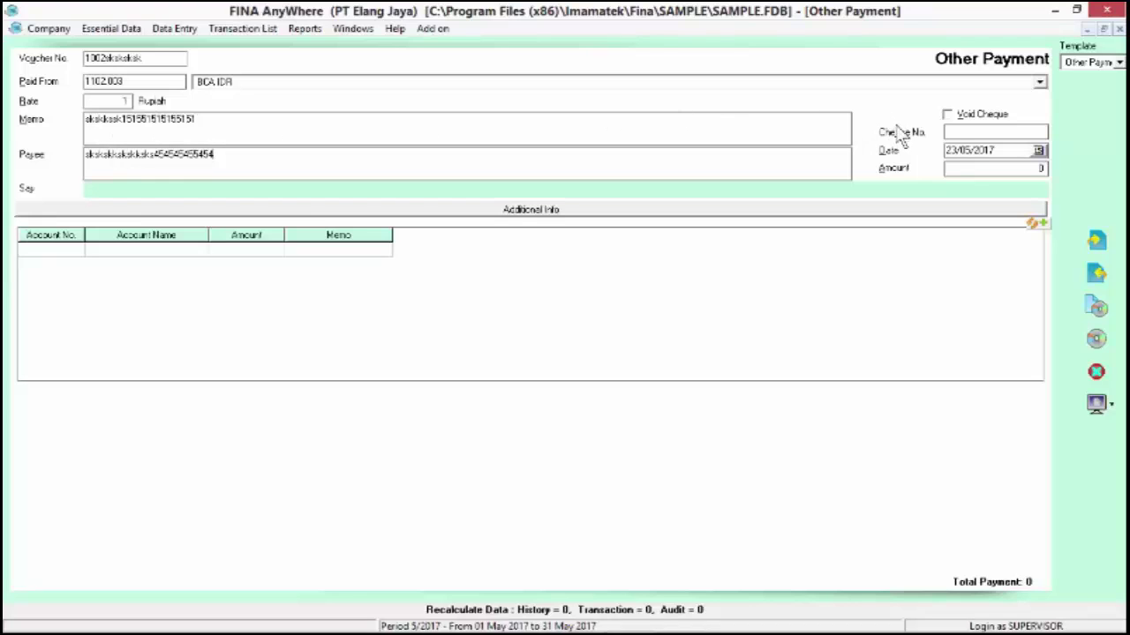
Fill in the cheque number with a test string of repeated k and 4 characters
{"action": "left_click", "coordinate": [962, 134]}
{"action": "type", "text": "k4k4k4k4k4k4k4k4k4"}
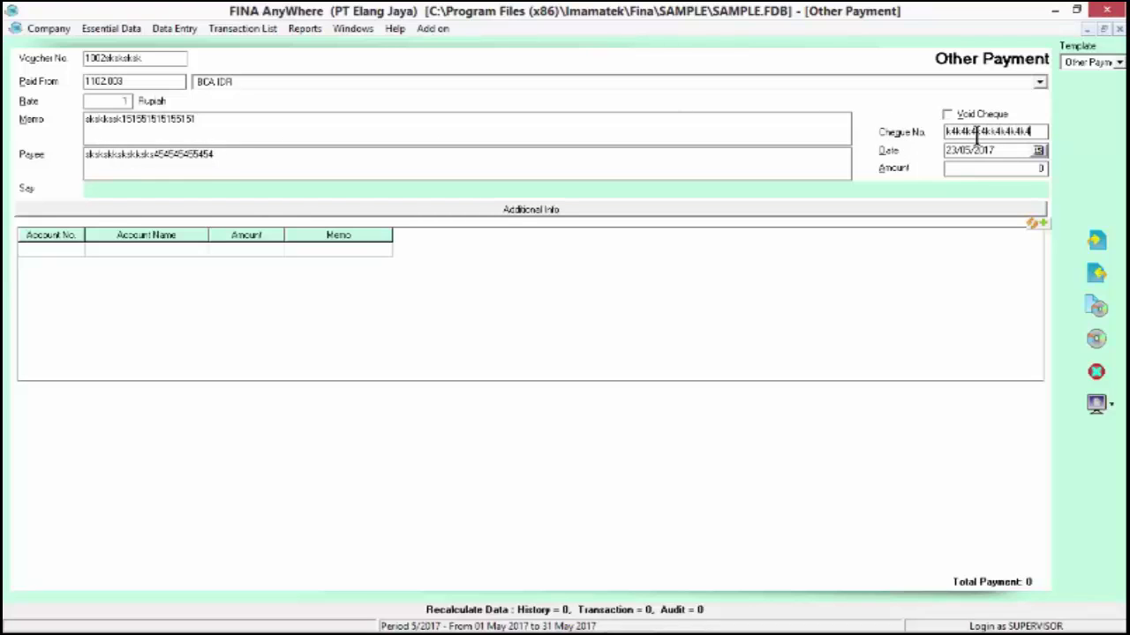
{"action": "type", "text": "k4k"}
{"action": "left_click", "coordinate": [1039, 151]}
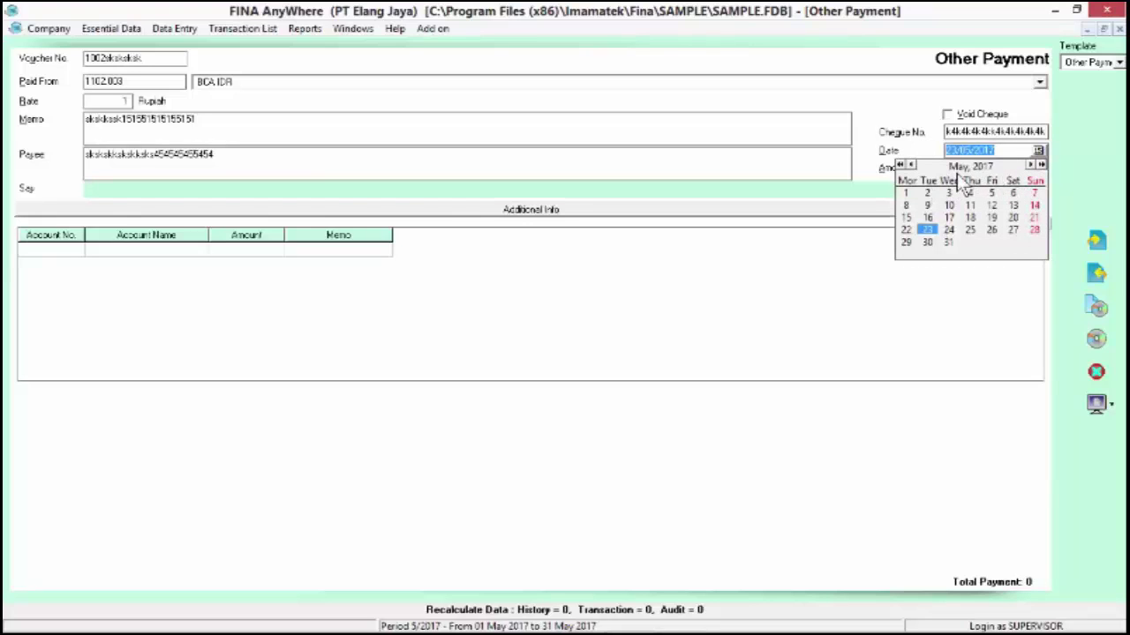
{"action": "left_click", "coordinate": [1039, 166]}
{"action": "left_click", "coordinate": [1039, 165]}
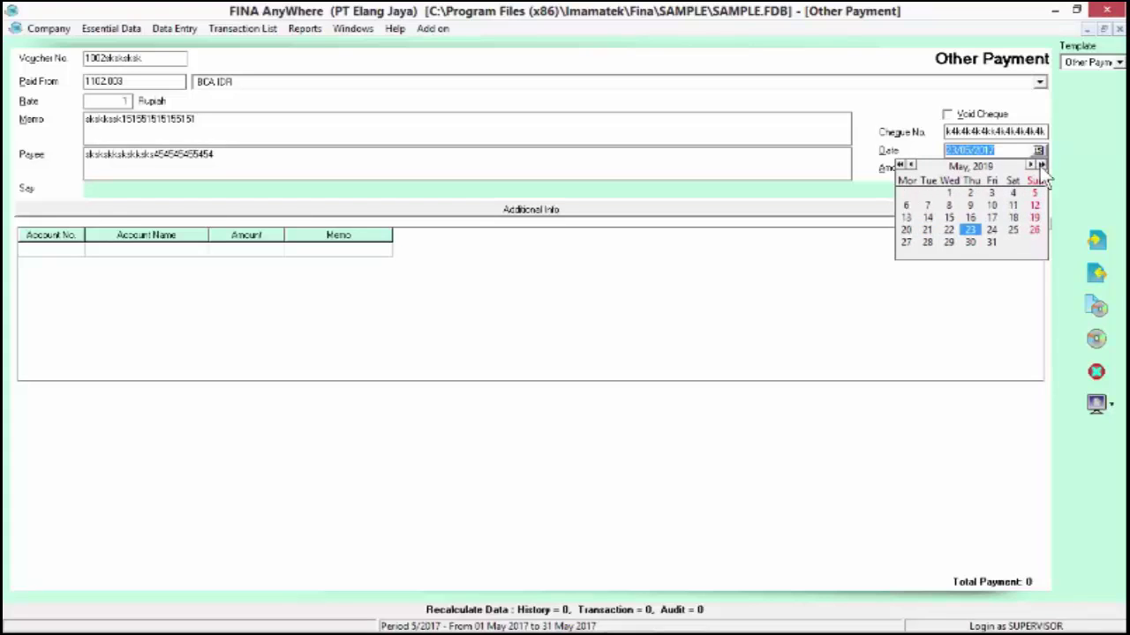
{"action": "left_click", "coordinate": [1039, 166]}
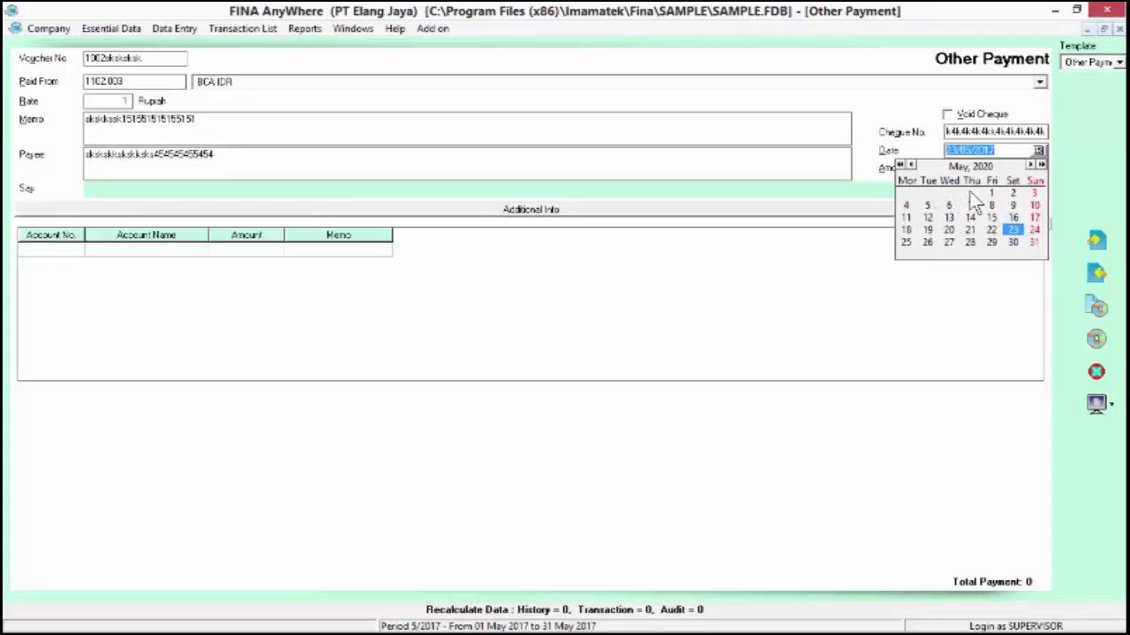
{"action": "left_click", "coordinate": [916, 160]}
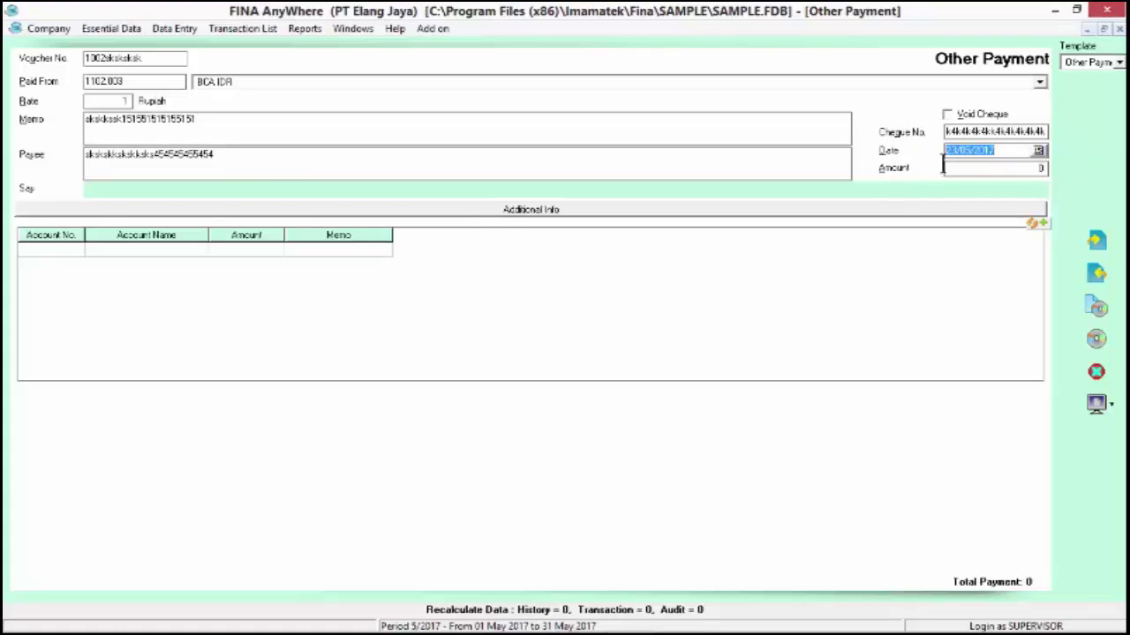
Enter -9090909 as the total amount of the payment
{"action": "left_click", "coordinate": [950, 170]}
{"action": "type", "text": "-9090909"}
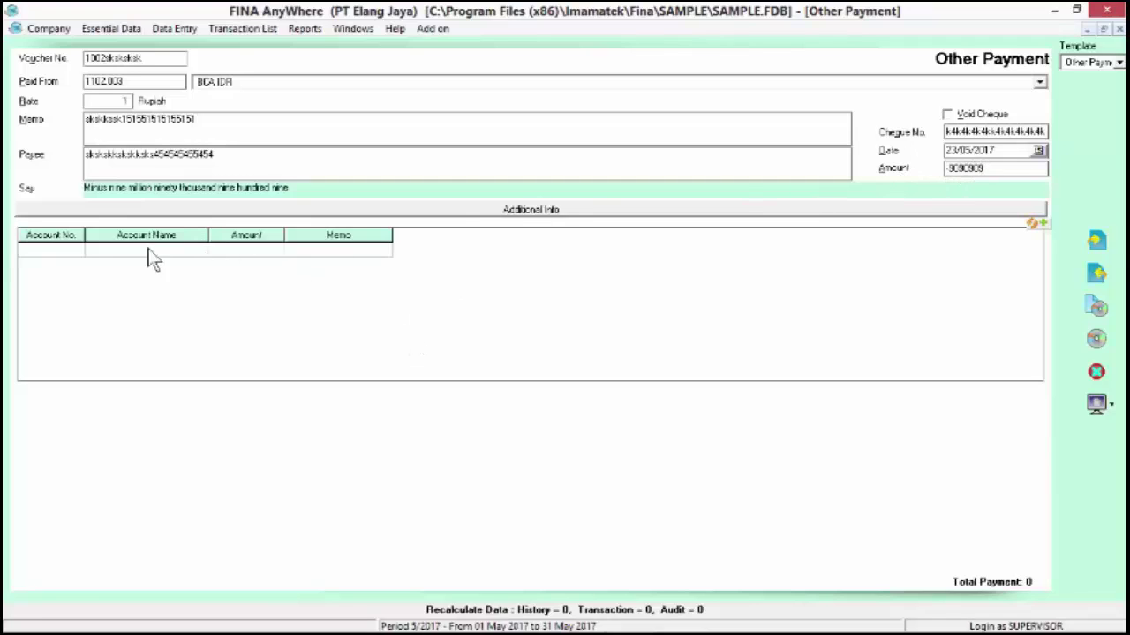
Assign the GL account 1105.003 Inventory - Memory to the first payment detail line
{"action": "left_click", "coordinate": [70, 250]}
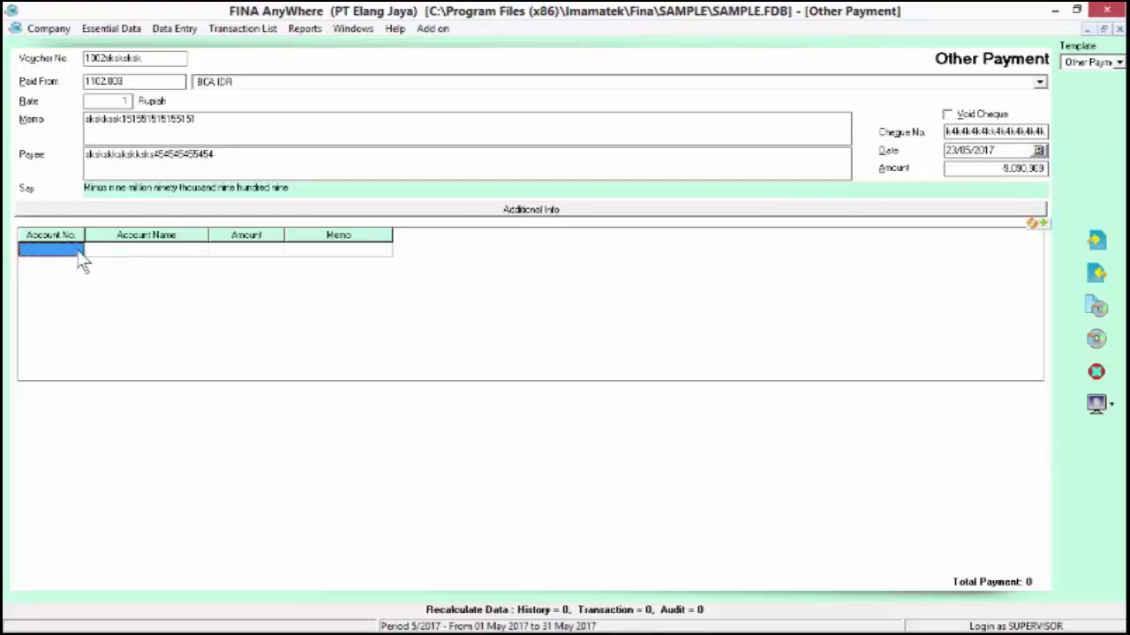
{"action": "left_click", "coordinate": [78, 250]}
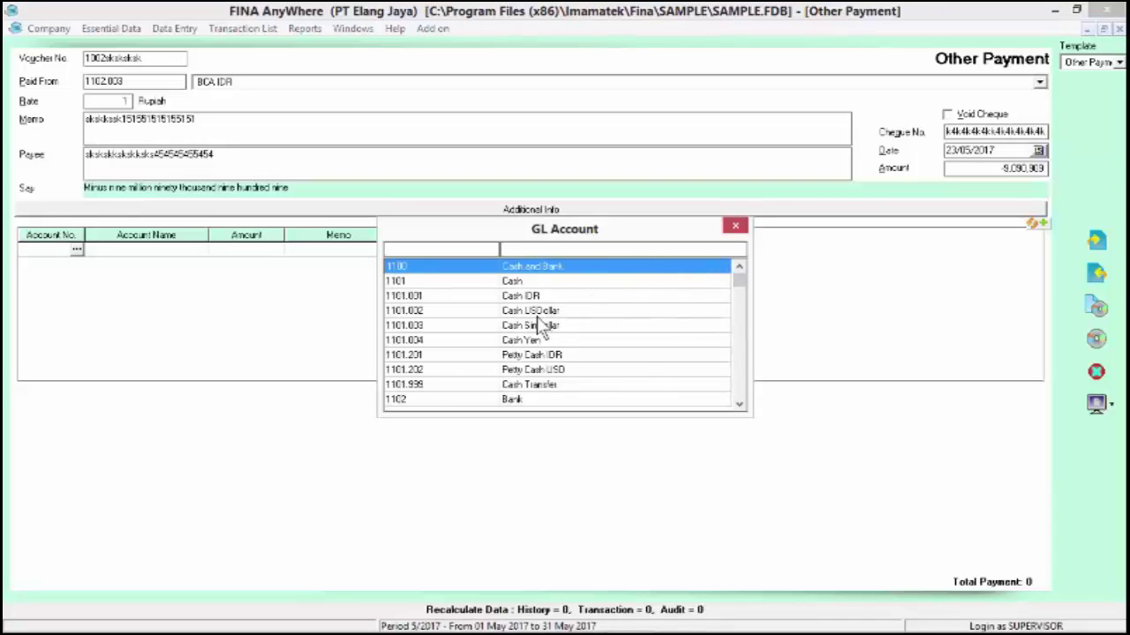
{"action": "left_click", "coordinate": [739, 405]}
{"action": "left_click", "coordinate": [739, 405]}
{"action": "left_click", "coordinate": [739, 406]}
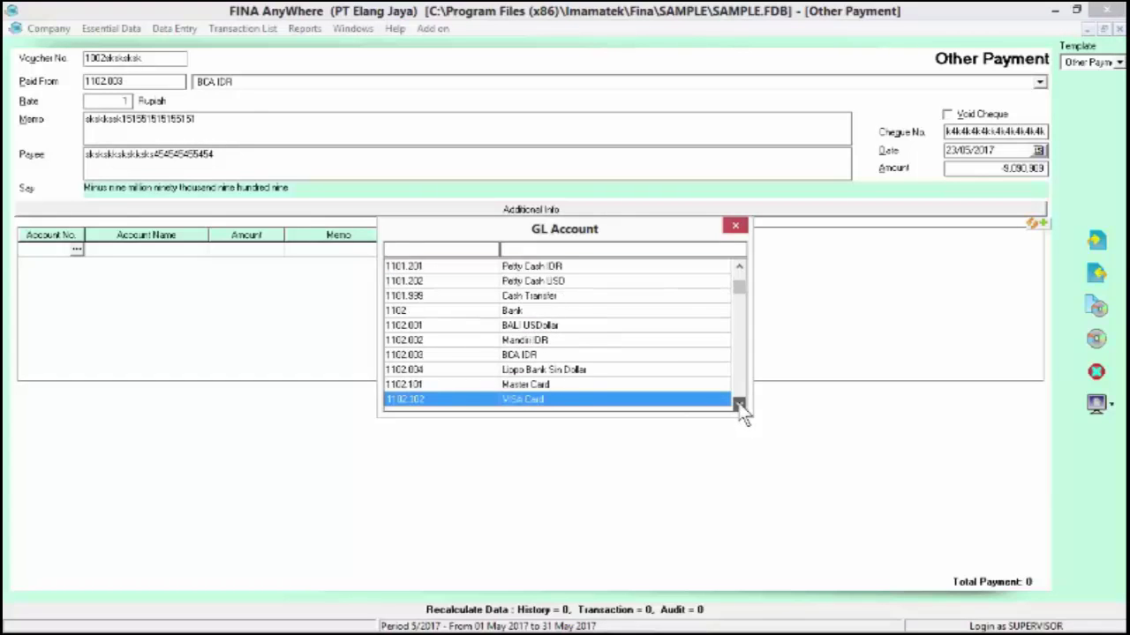
{"action": "left_click", "coordinate": [740, 405]}
{"action": "left_click", "coordinate": [739, 405]}
{"action": "left_click", "coordinate": [740, 405]}
{"action": "left_click", "coordinate": [739, 405]}
{"action": "left_click", "coordinate": [740, 405]}
{"action": "left_click", "coordinate": [740, 405]}
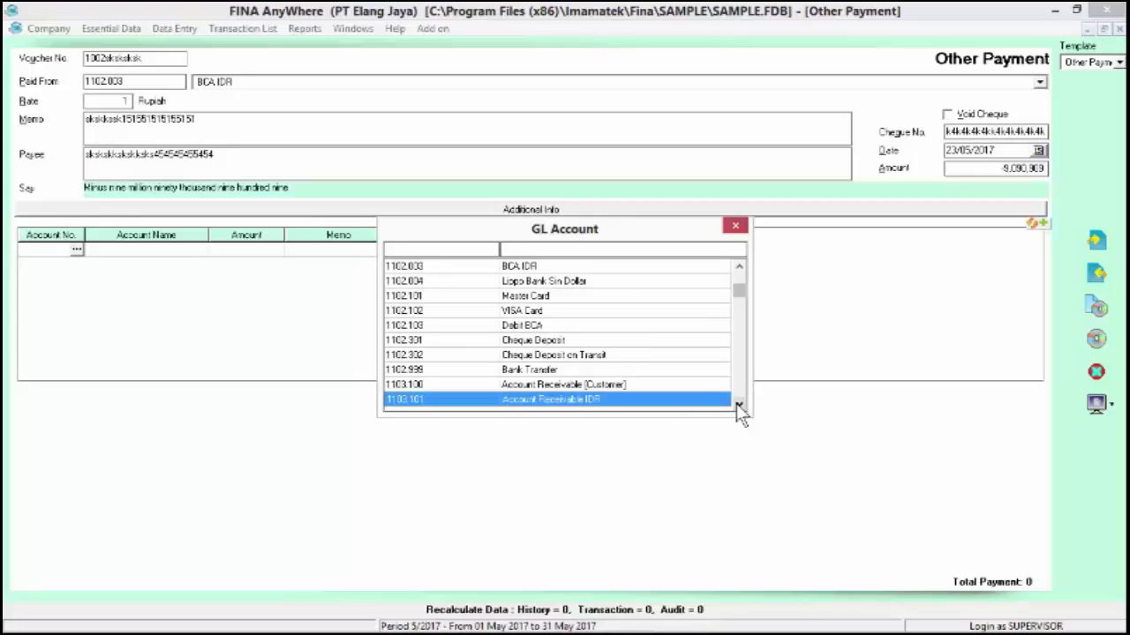
{"action": "left_click", "coordinate": [739, 405]}
{"action": "left_click", "coordinate": [740, 405]}
{"action": "left_click", "coordinate": [739, 405]}
{"action": "left_click", "coordinate": [739, 405]}
{"action": "left_click", "coordinate": [739, 405]}
{"action": "left_click", "coordinate": [740, 405]}
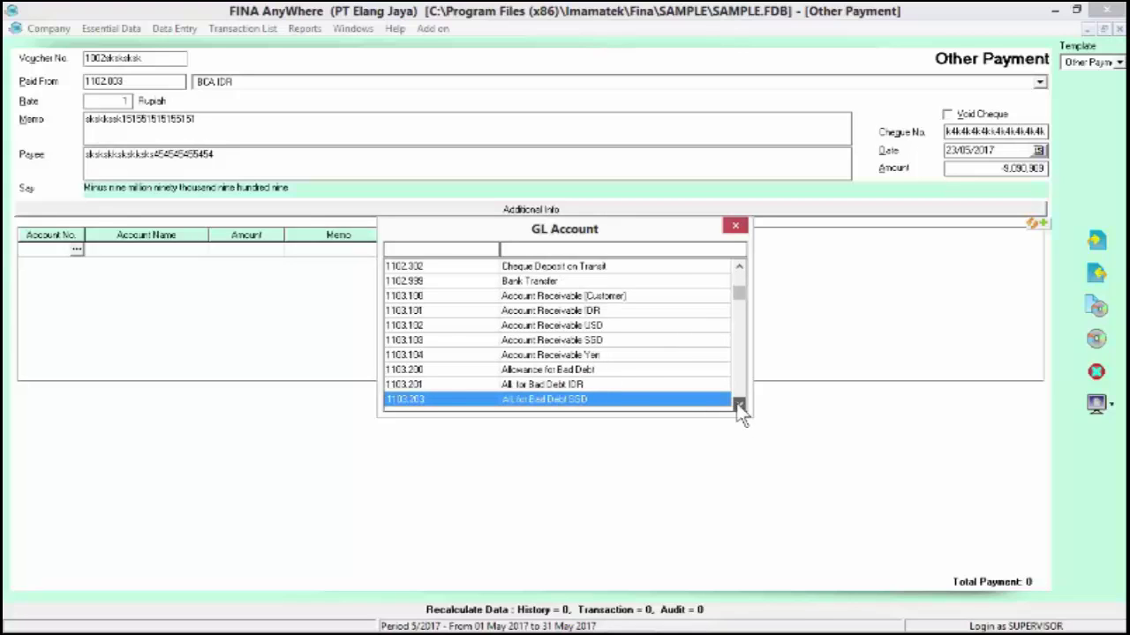
{"action": "left_click", "coordinate": [739, 405]}
{"action": "left_click", "coordinate": [739, 405]}
{"action": "left_click", "coordinate": [739, 405]}
{"action": "left_click", "coordinate": [740, 405]}
{"action": "left_click", "coordinate": [740, 405]}
{"action": "left_click", "coordinate": [739, 405]}
{"action": "left_click", "coordinate": [739, 405]}
{"action": "left_click", "coordinate": [739, 405]}
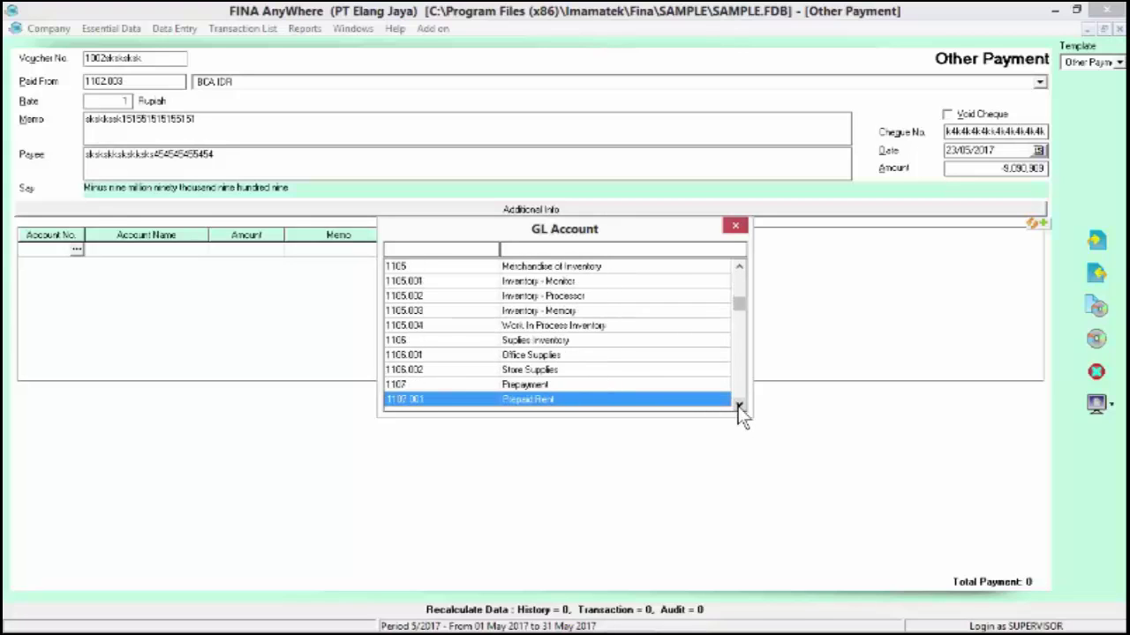
{"action": "left_click", "coordinate": [570, 316]}
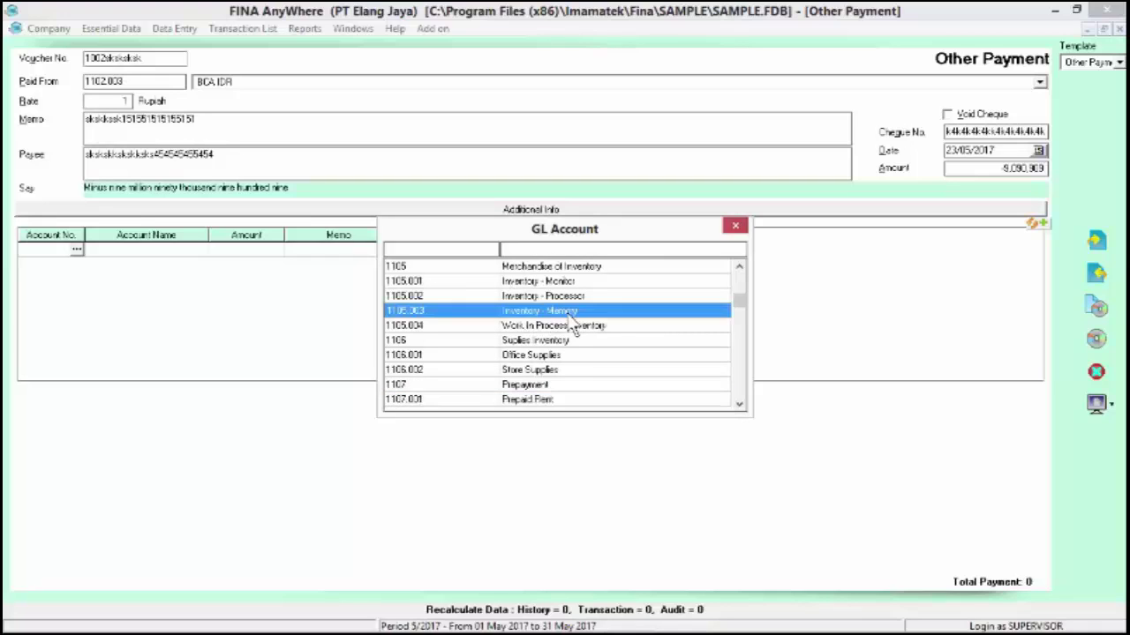
{"action": "double_click", "coordinate": [570, 313]}
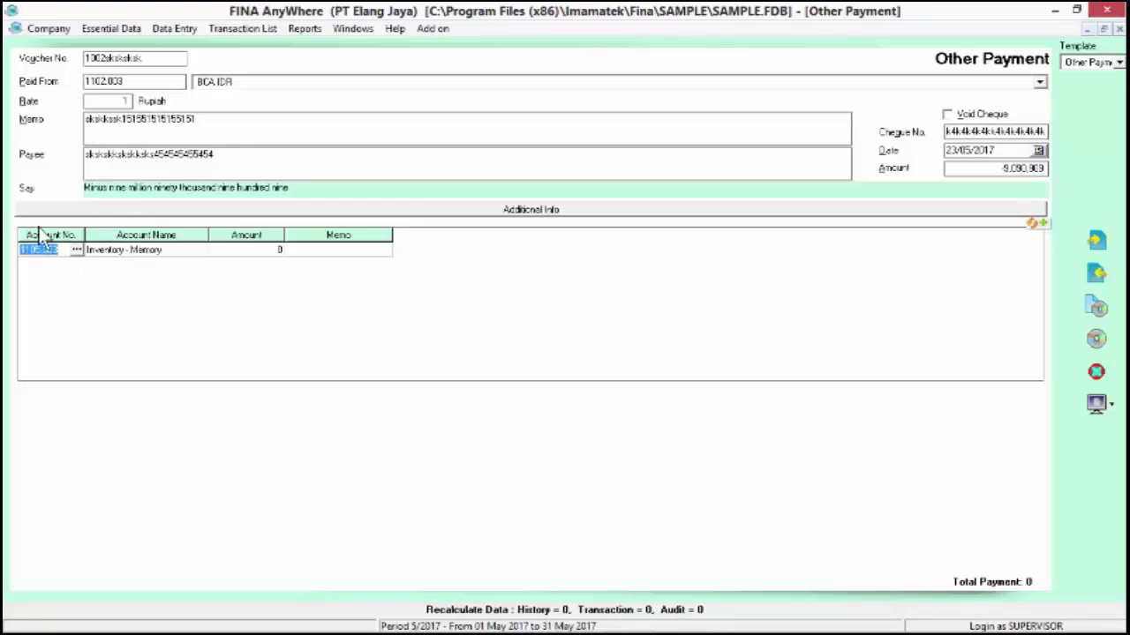
Try to change the first detail line's account to 1101 Cash
{"action": "left_click", "coordinate": [77, 250]}
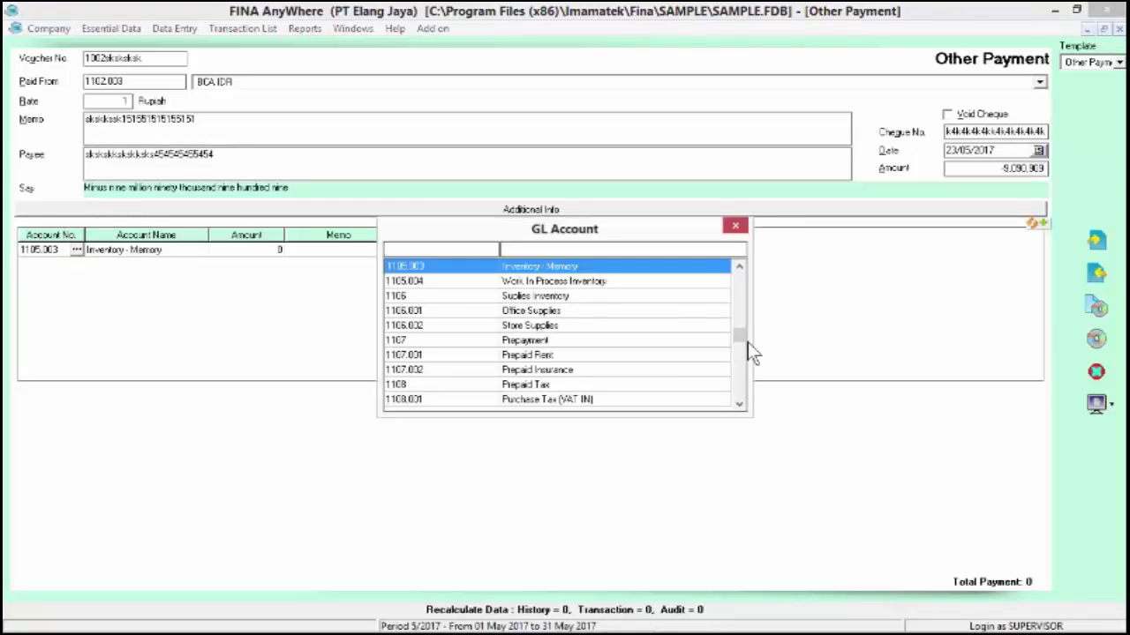
{"action": "left_click_drag", "start_coordinate": [746, 335], "coordinate": [744, 269]}
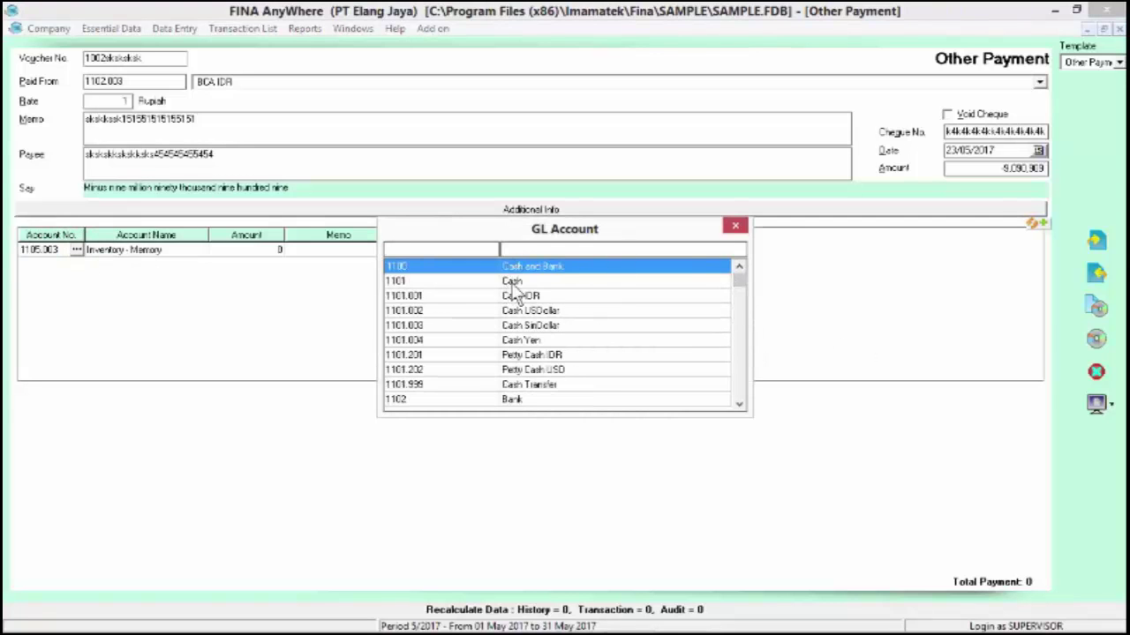
{"action": "double_click", "coordinate": [513, 283]}
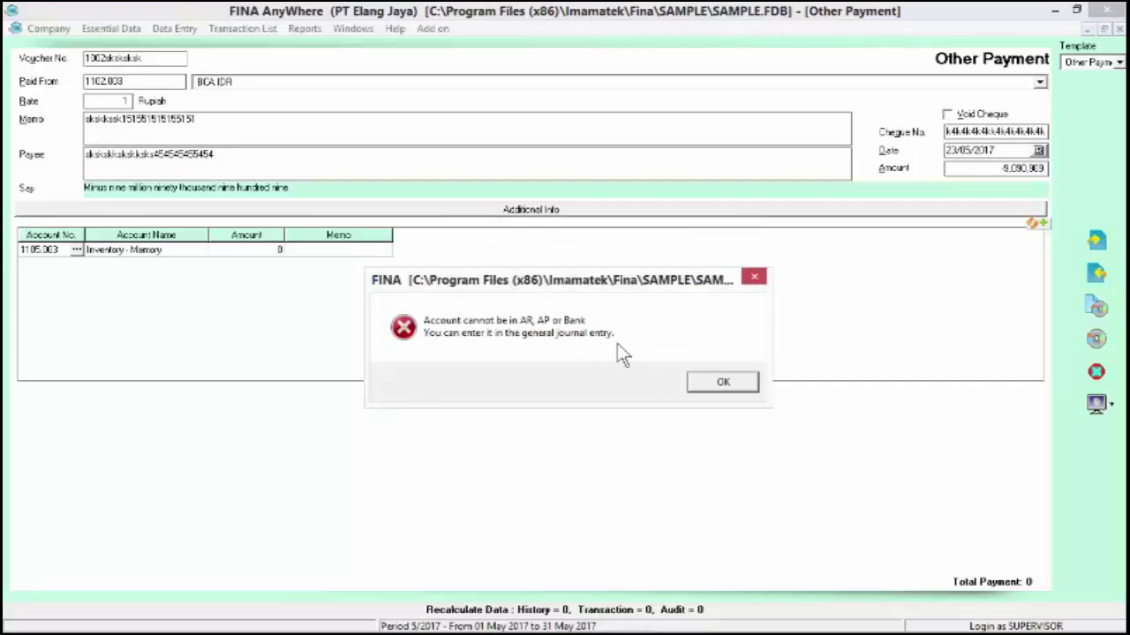
{"action": "left_click", "coordinate": [754, 277]}
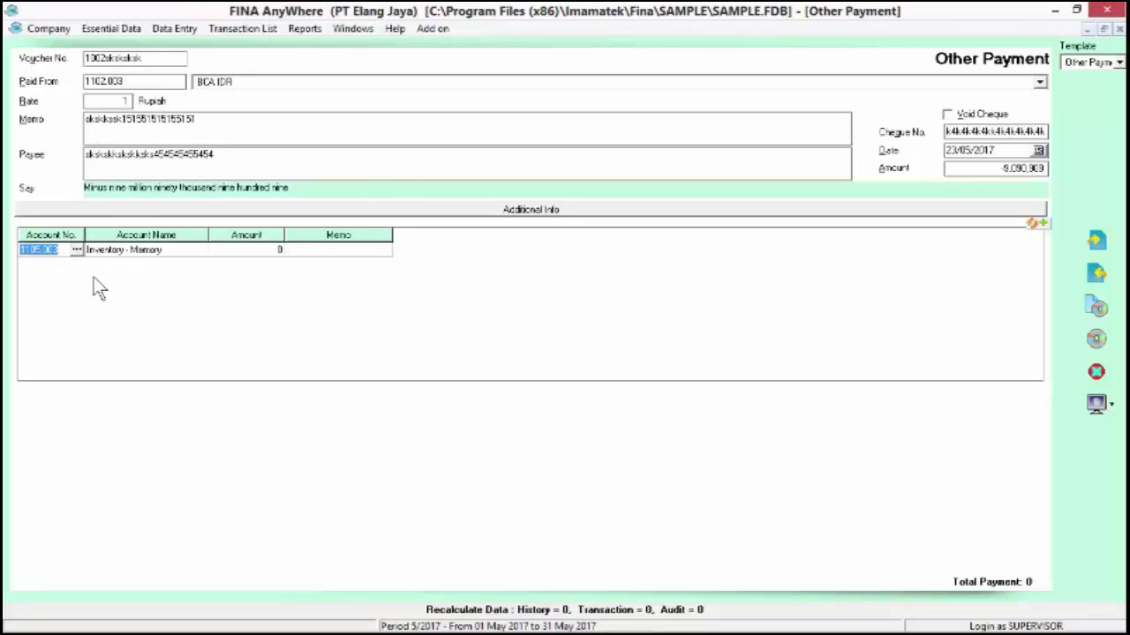
{"action": "left_click", "coordinate": [227, 251]}
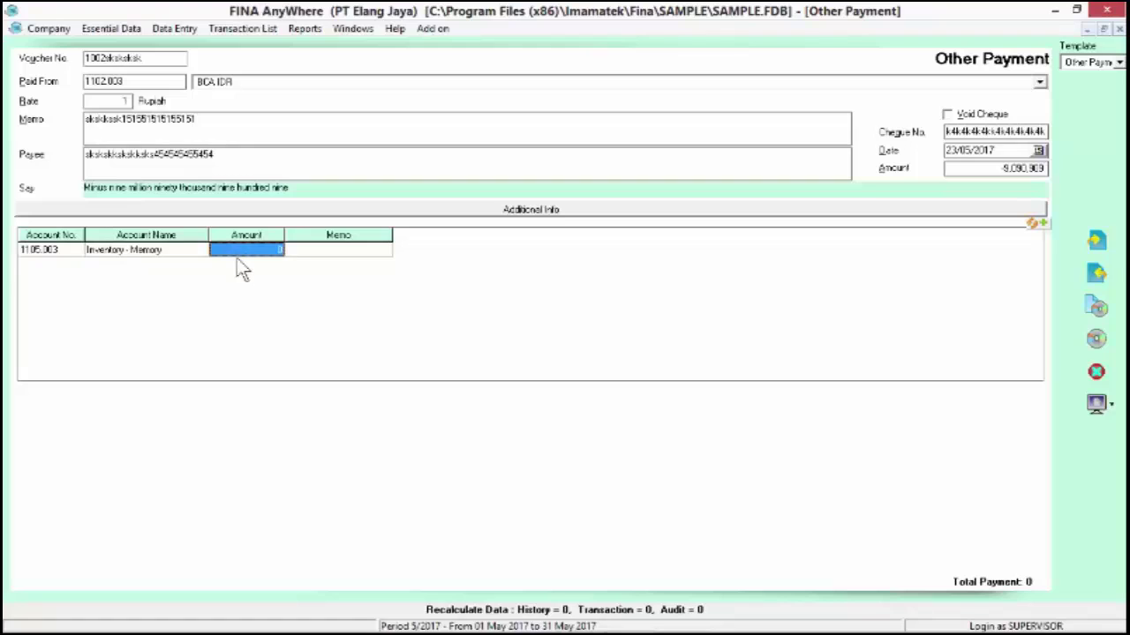
{"action": "key", "text": "F2"}
{"action": "type", "text": "403434343404040"}
{"action": "left_click", "coordinate": [350, 255]}
{"action": "left_click", "coordinate": [757, 279]}
Enter "kdkdkdkdk3k3k3k3" as the memo of the Inventory - Memory line
{"action": "left_click", "coordinate": [353, 256]}
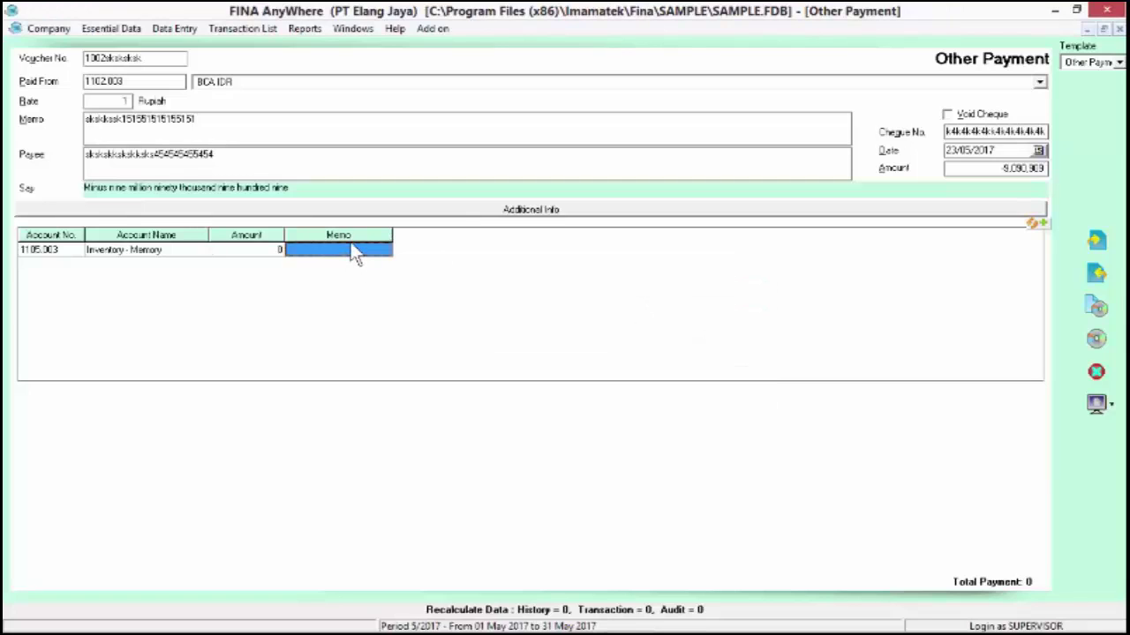
{"action": "type", "text": "kck"}
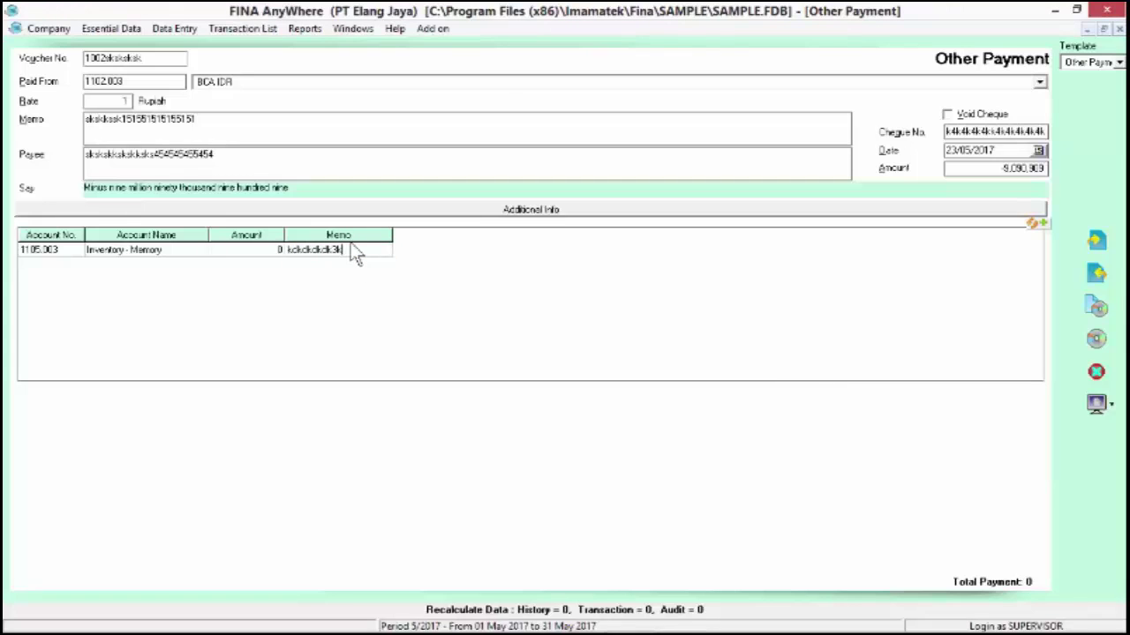
{"action": "type", "text": "3k3k3k"}
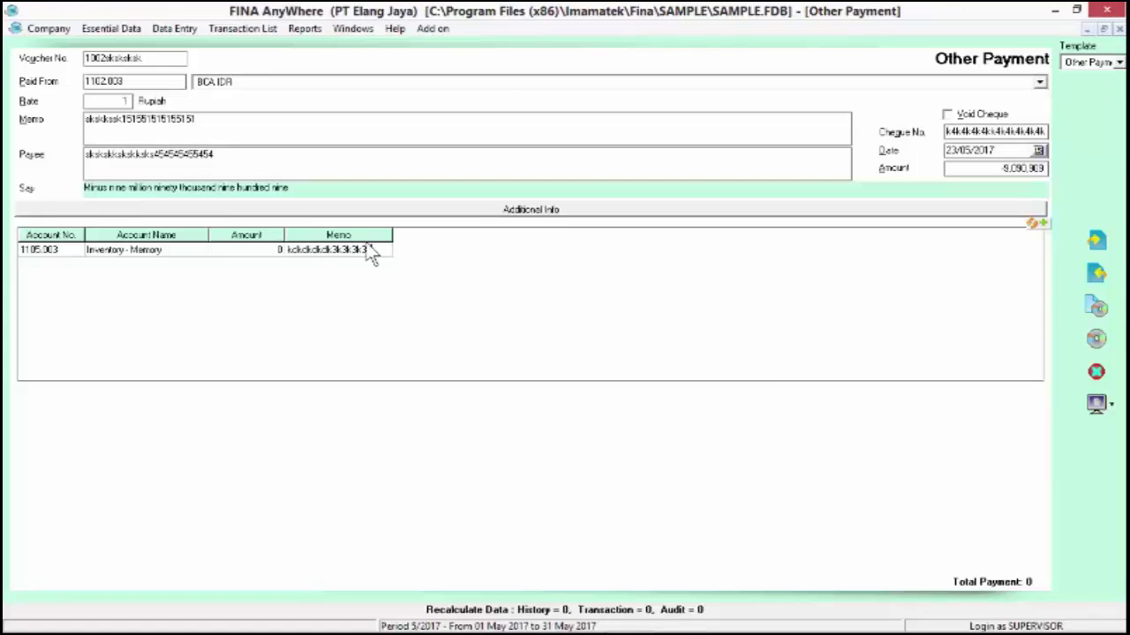